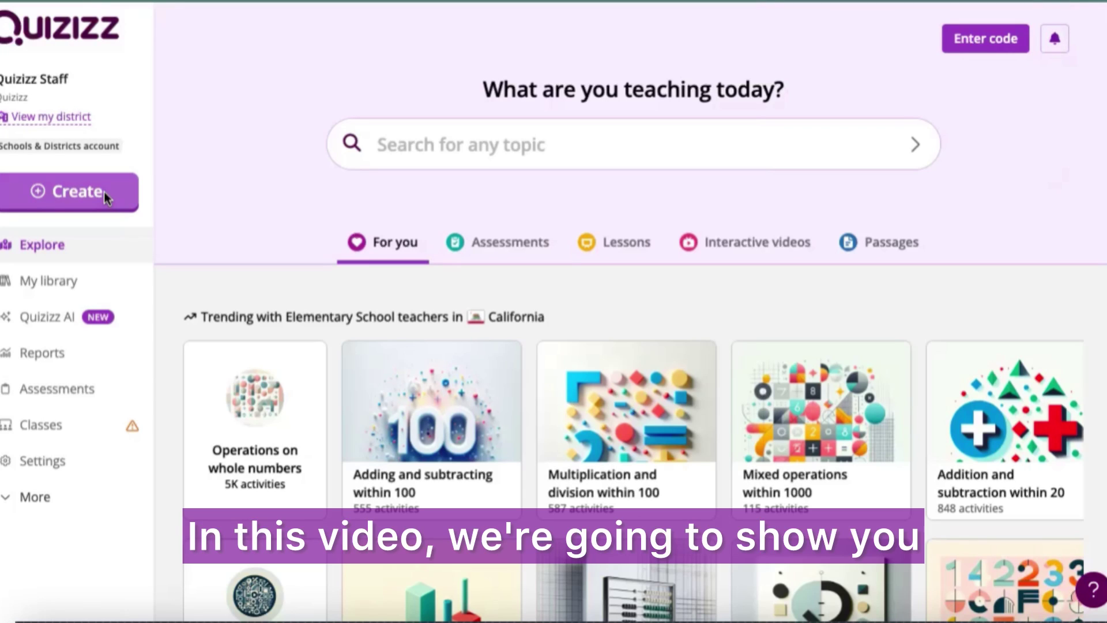
Start a new Flashcards activity and choose AI generation from a topic.
click(89, 193)
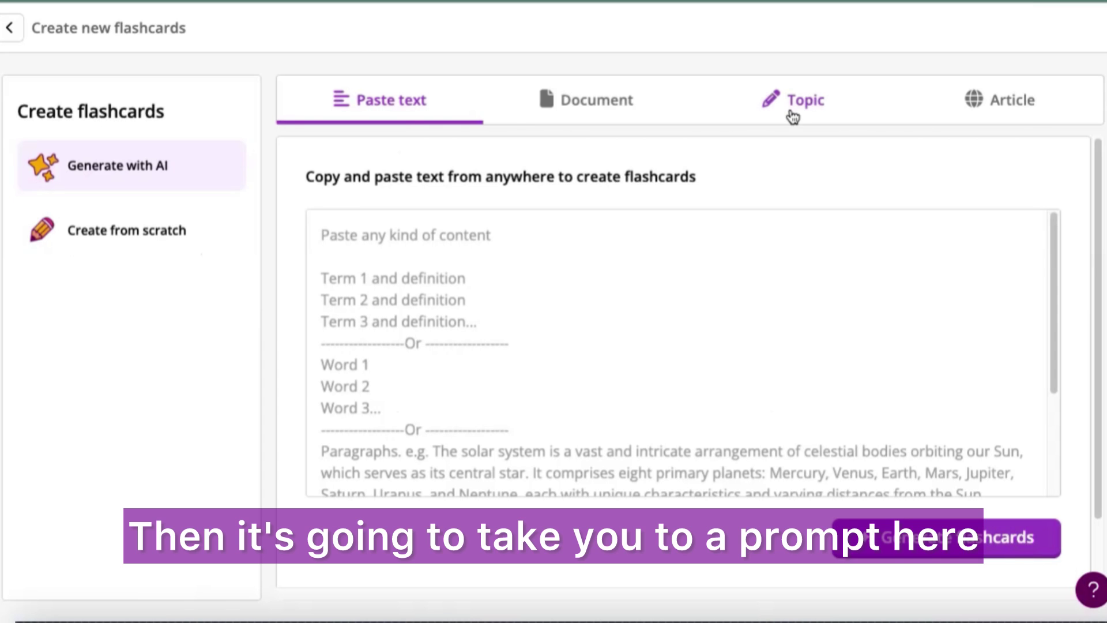
click(793, 117)
Request 10 flashcards on 'Backstreet Boys songs' with subject History and grade 6th Grade.
click(487, 230)
text(B)
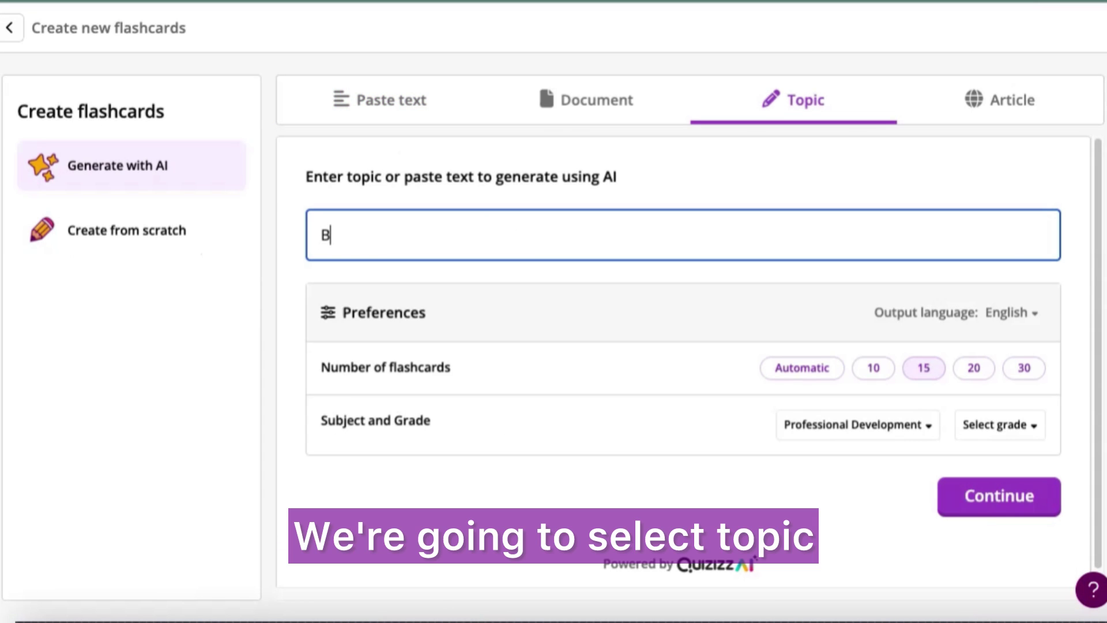
text(ackstreet Boys songs)
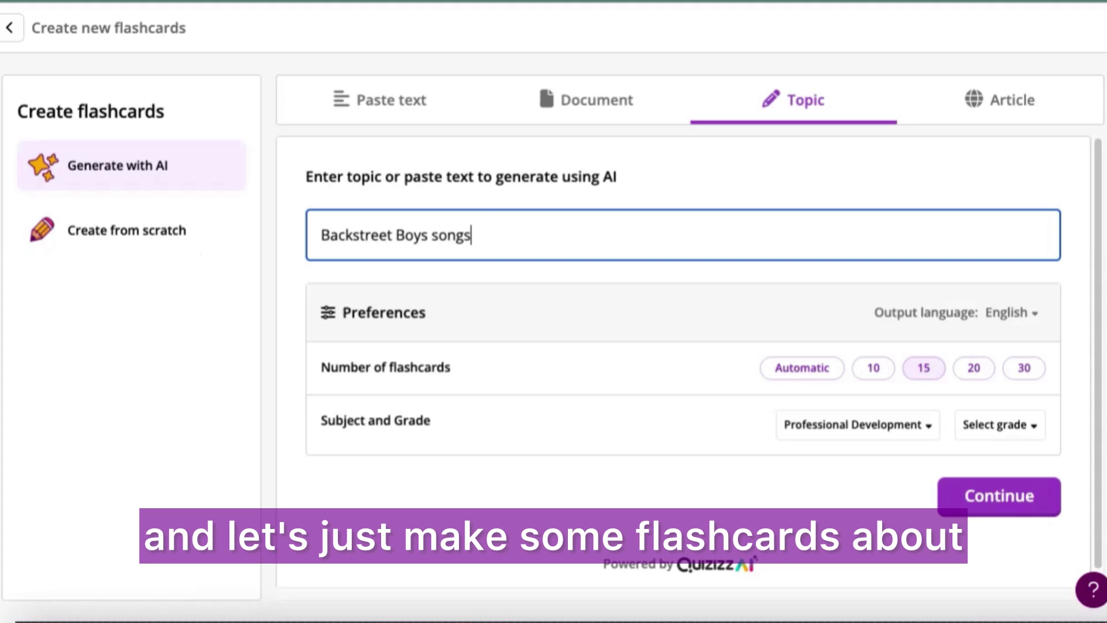
click(868, 370)
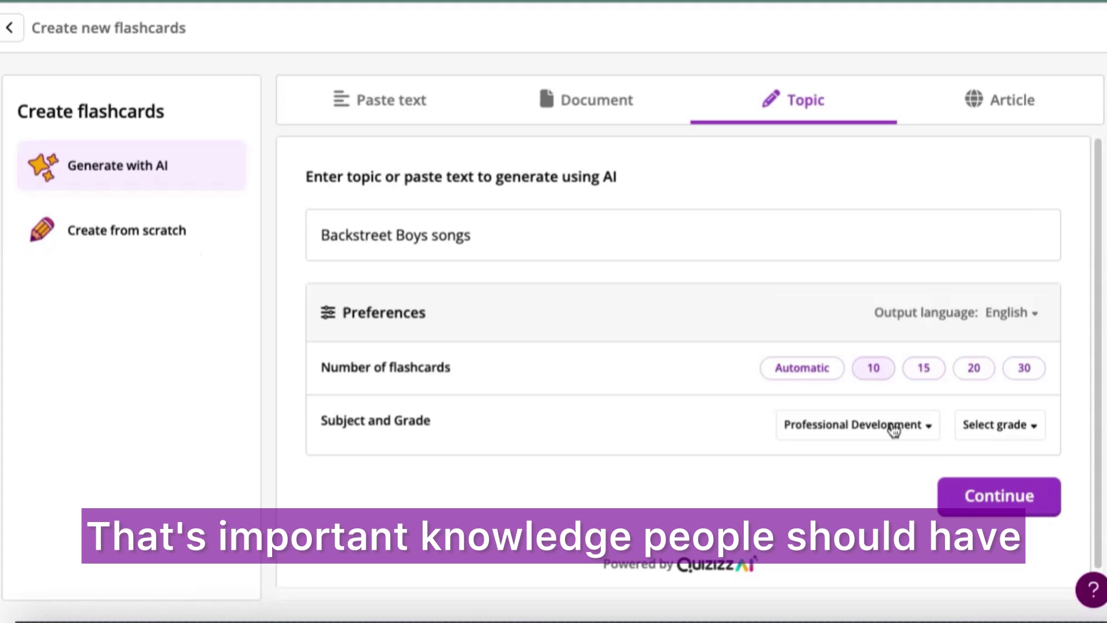
click(919, 431)
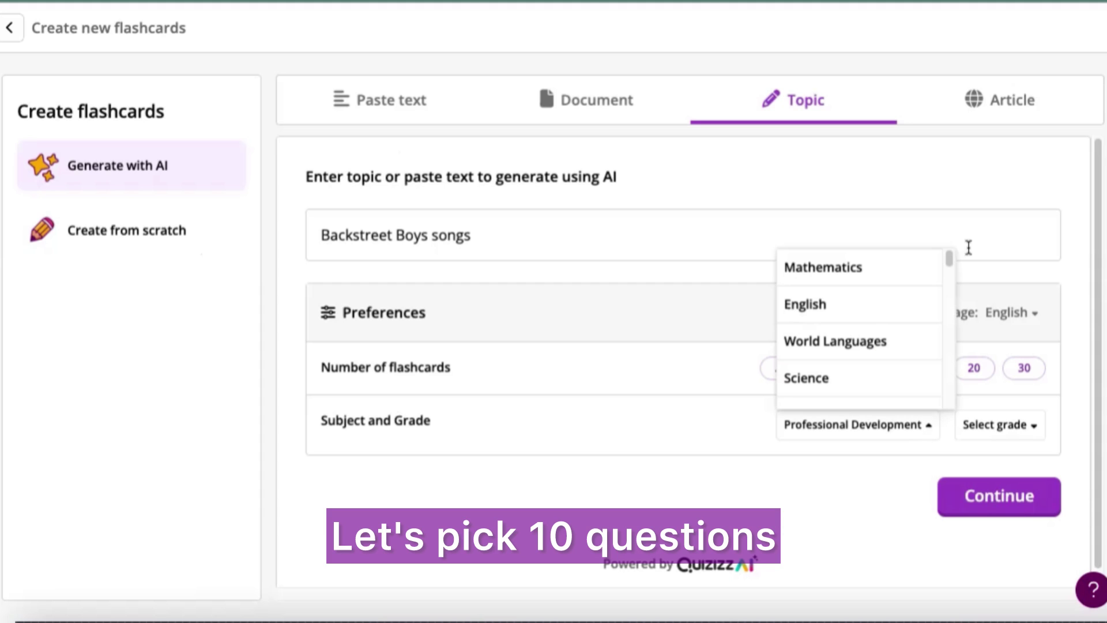
drag(947, 263, 947, 300)
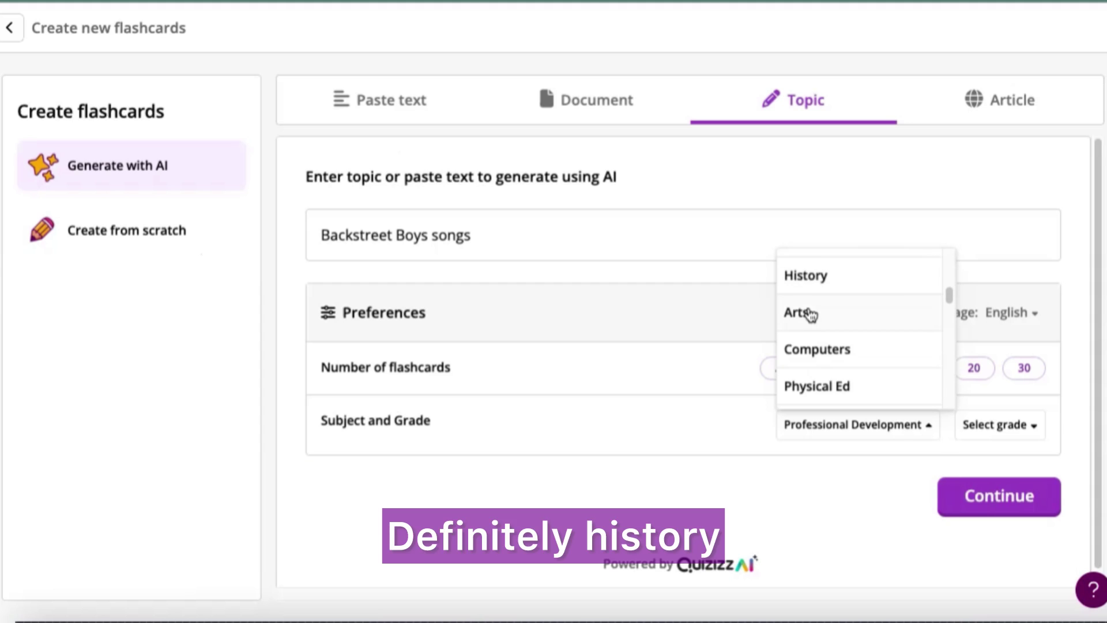
click(810, 276)
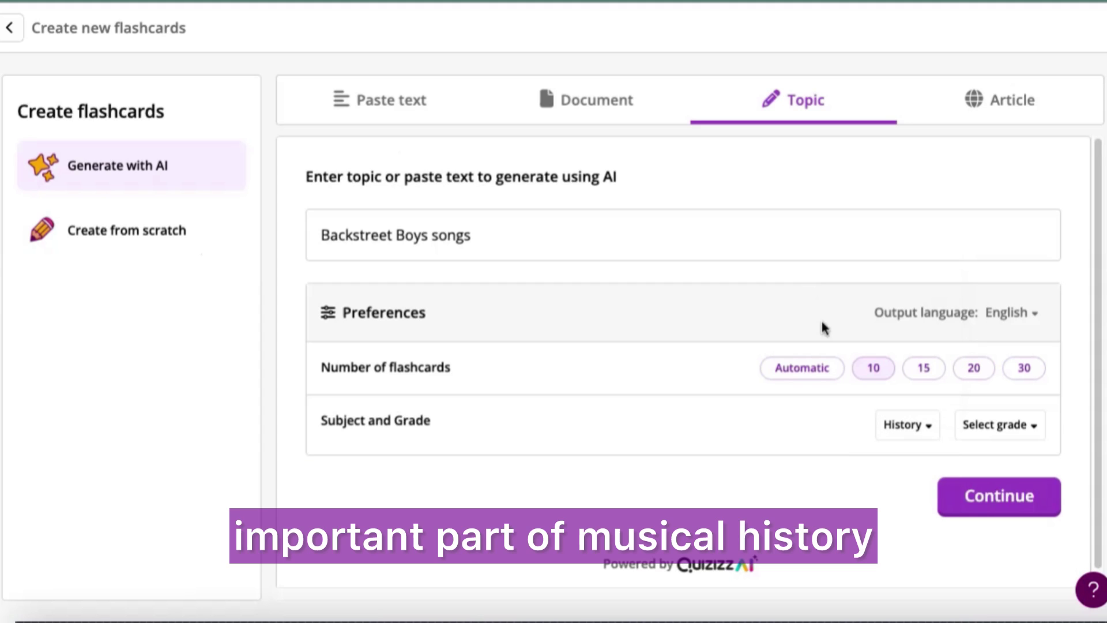
click(1014, 433)
drag(1053, 290, 1049, 336)
click(993, 353)
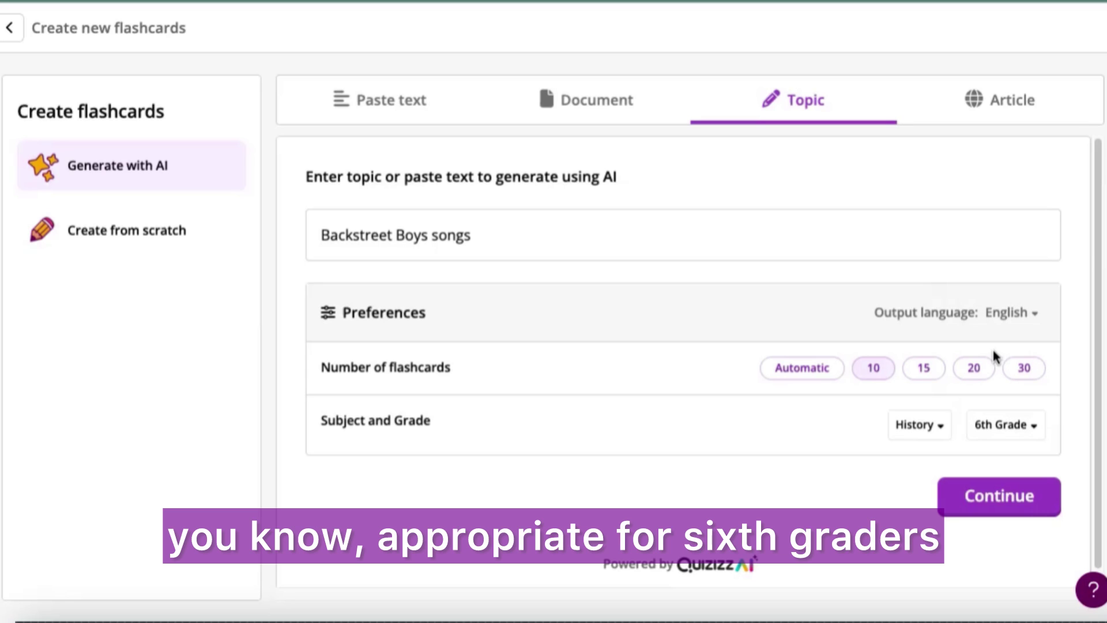
click(978, 493)
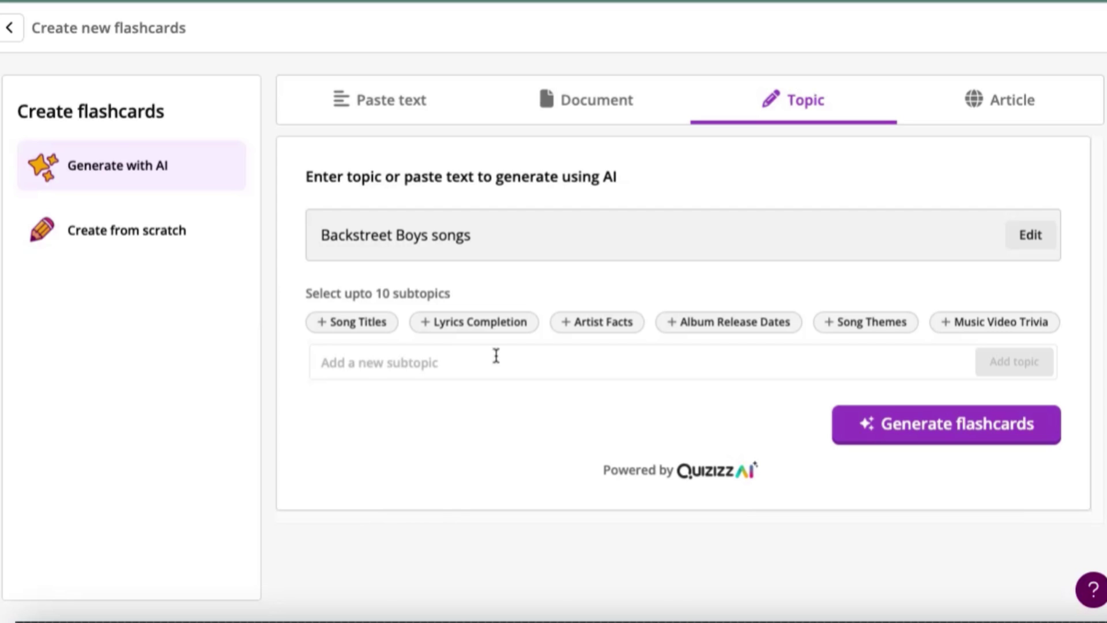
Add the Lyrics Completion subtopic and generate the flashcards.
click(482, 326)
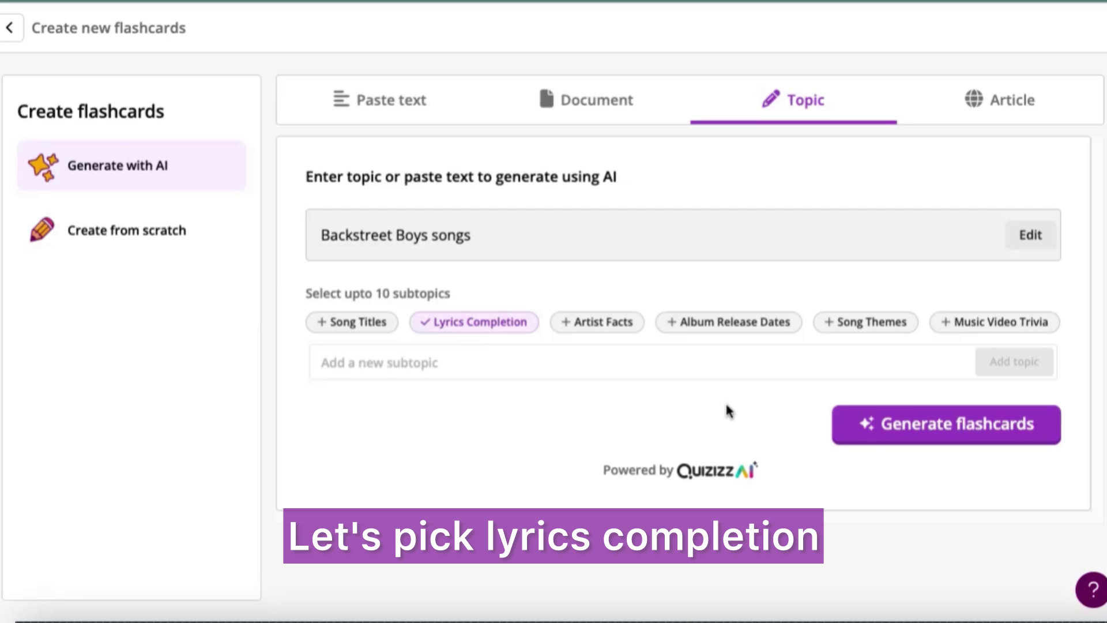
click(876, 436)
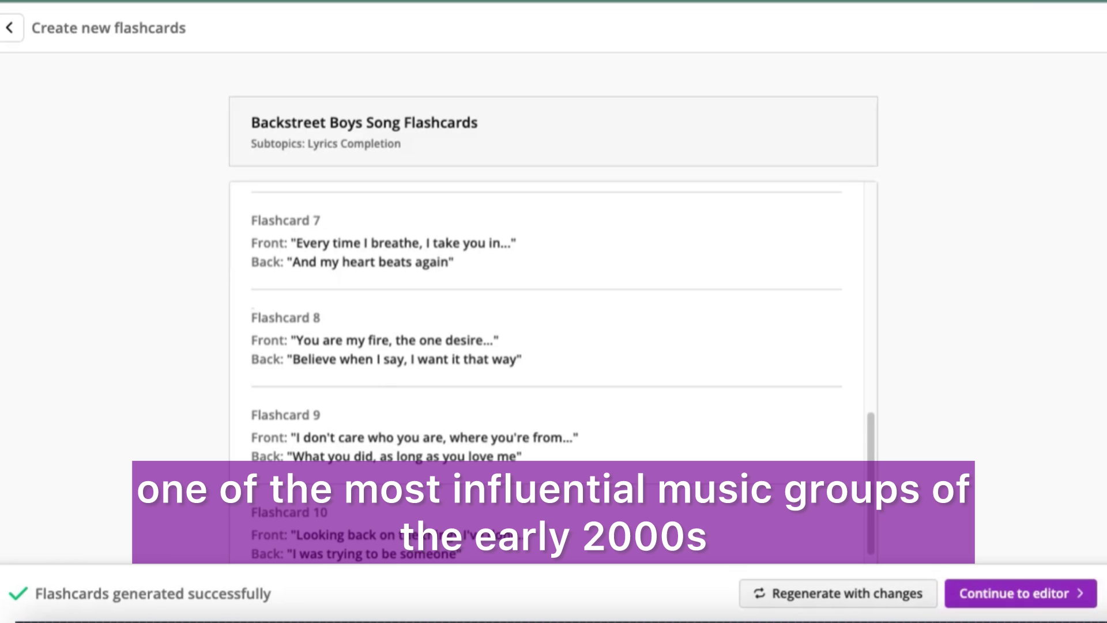
Move the generated set into the editor and open flashcard 1 for editing.
click(1032, 594)
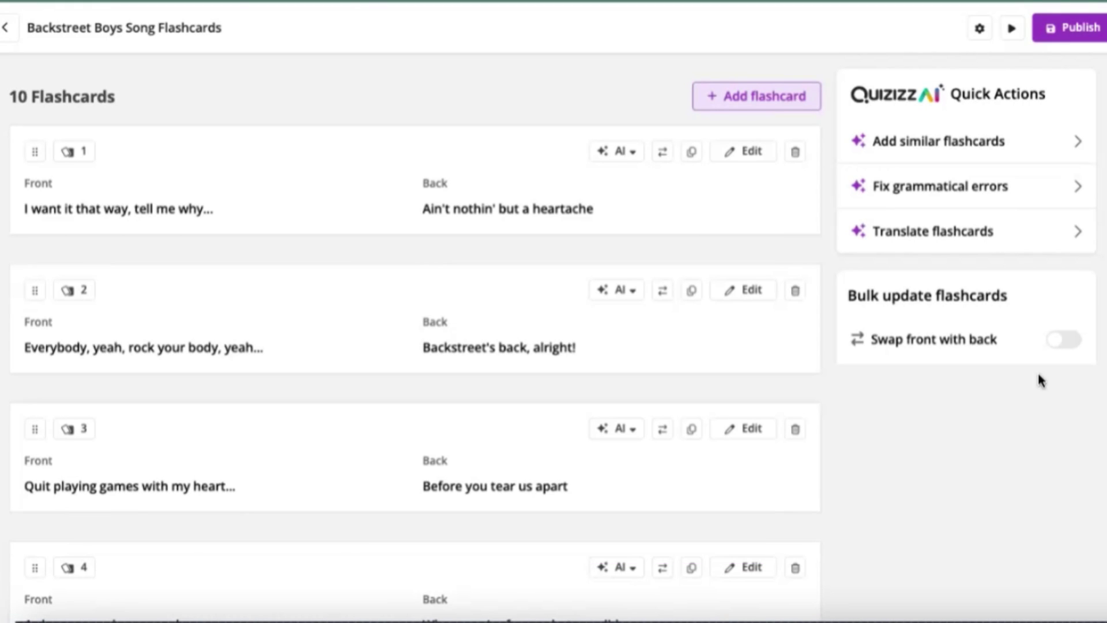
click(744, 153)
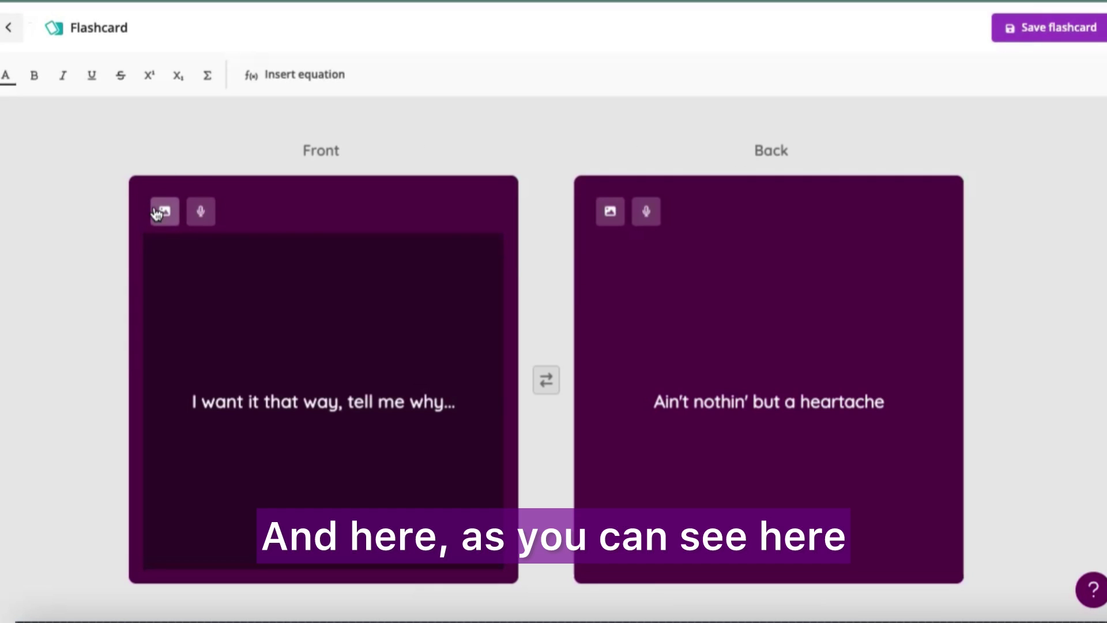
Search images for 'backstreet boys', put a band photo on card 1's front, and save the card.
click(164, 212)
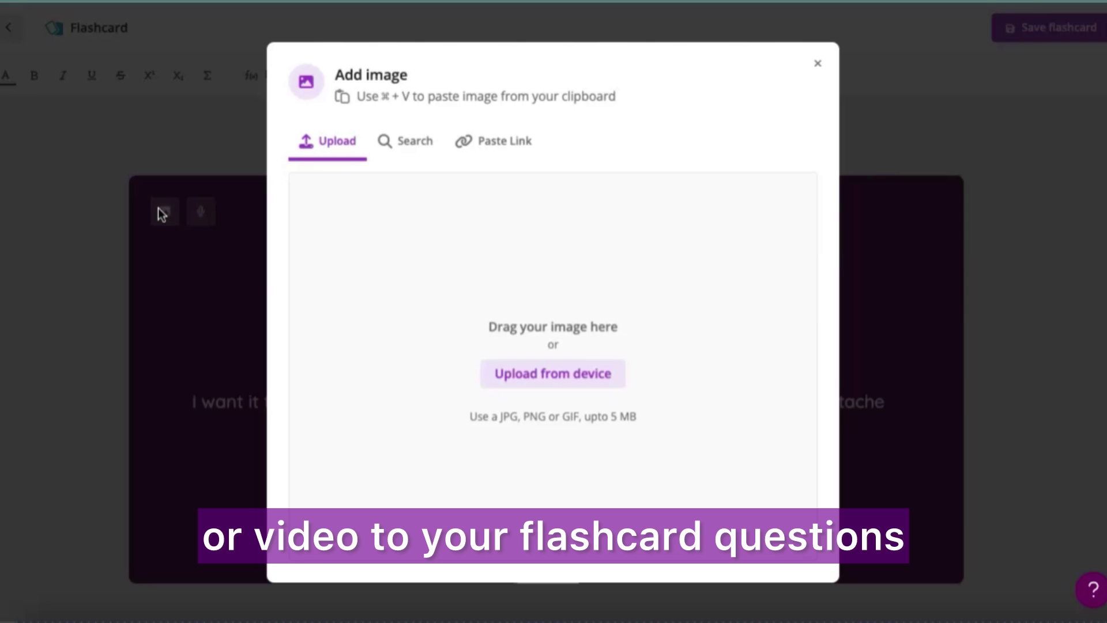
click(405, 143)
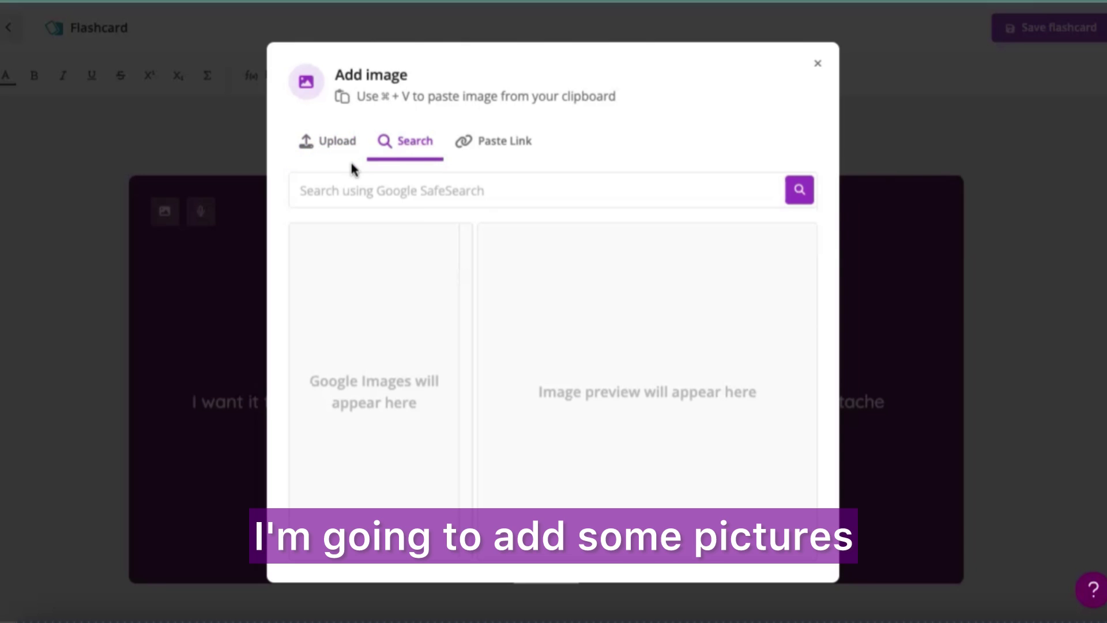
click(330, 194)
text(bac)
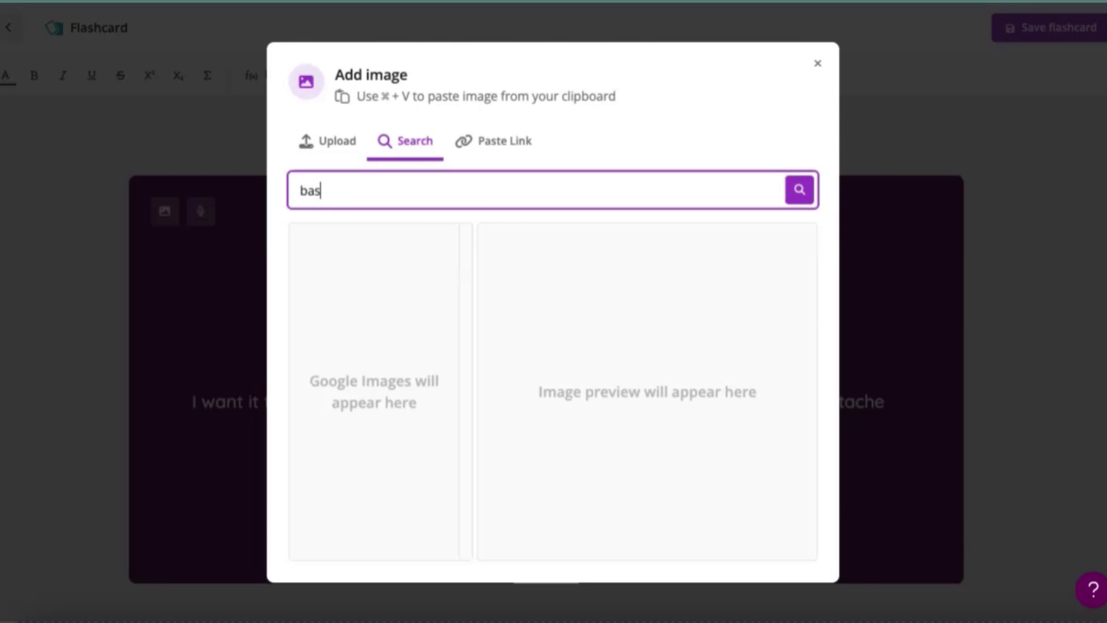
text(kstreet boys)
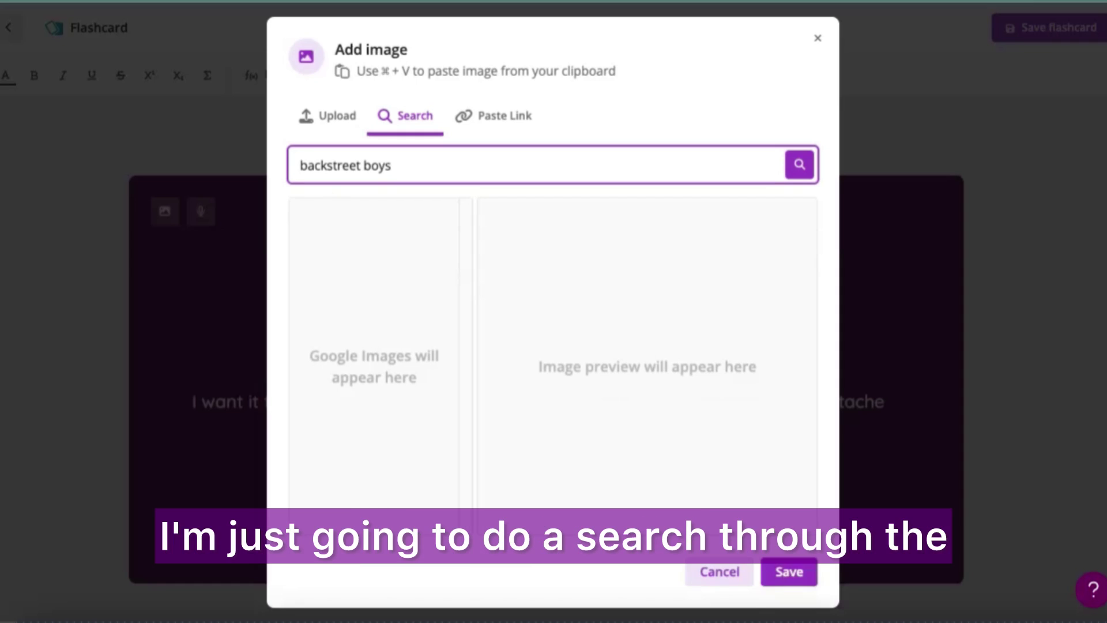
key(Return)
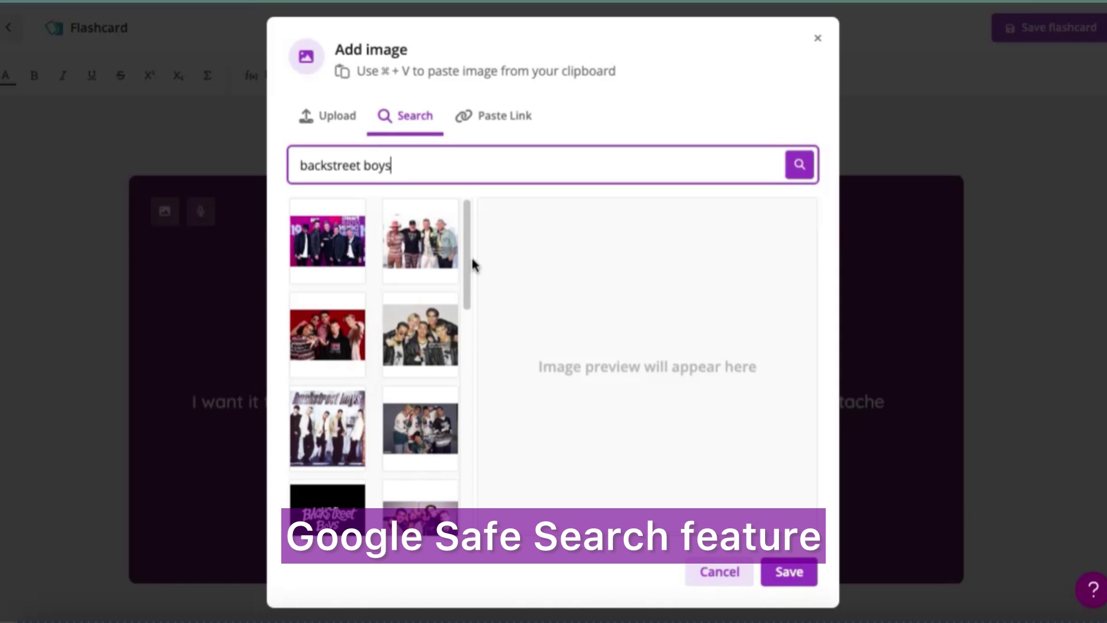
scroll(460, 271, down, 4)
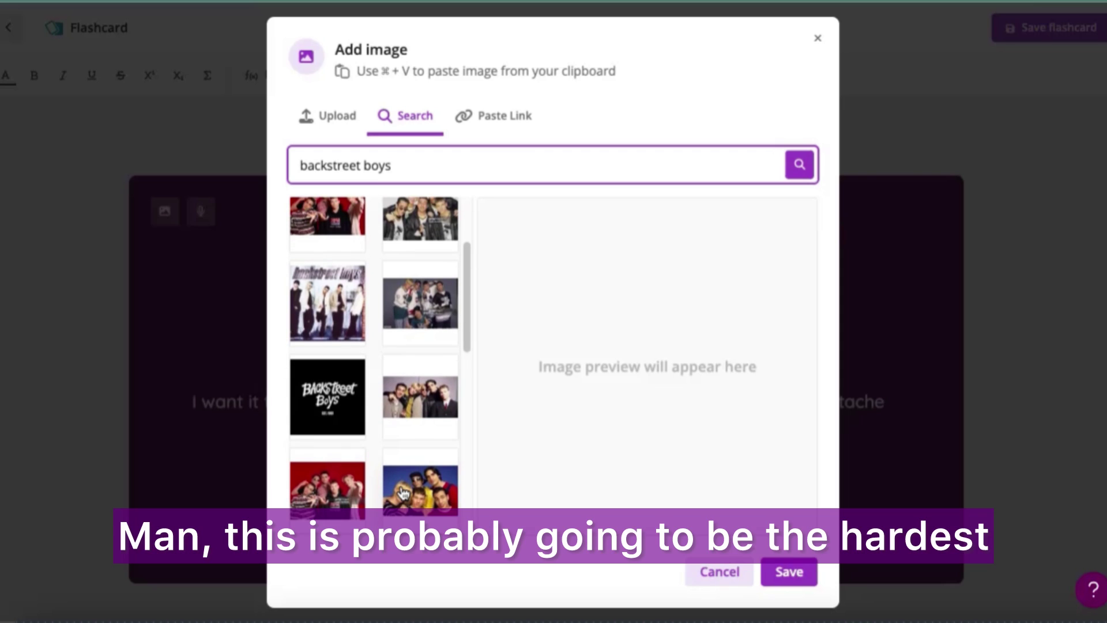
click(403, 491)
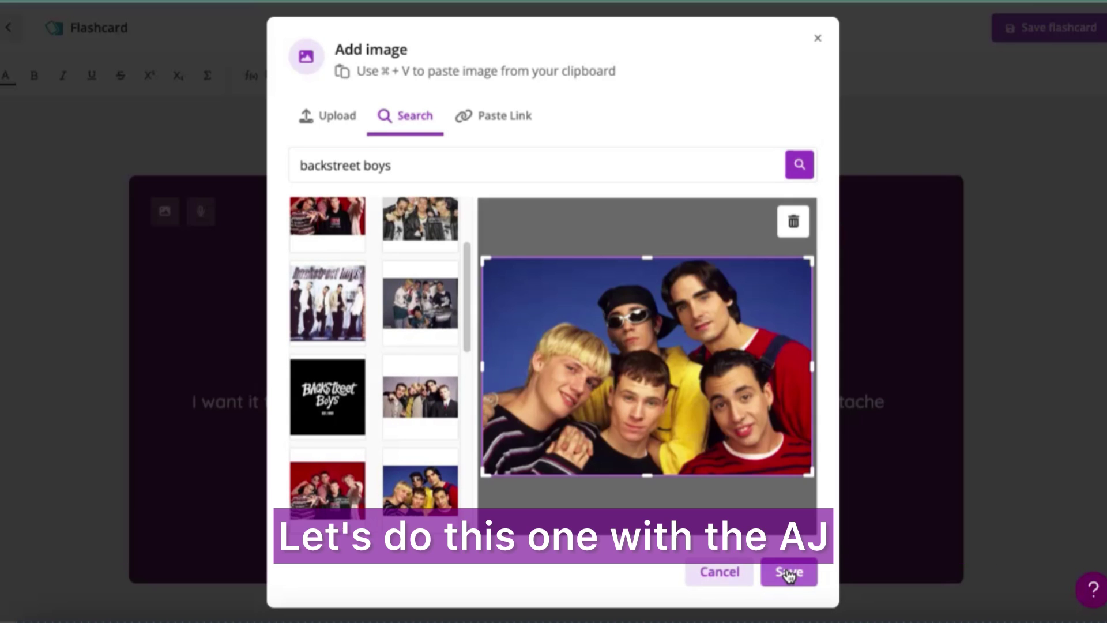
click(787, 574)
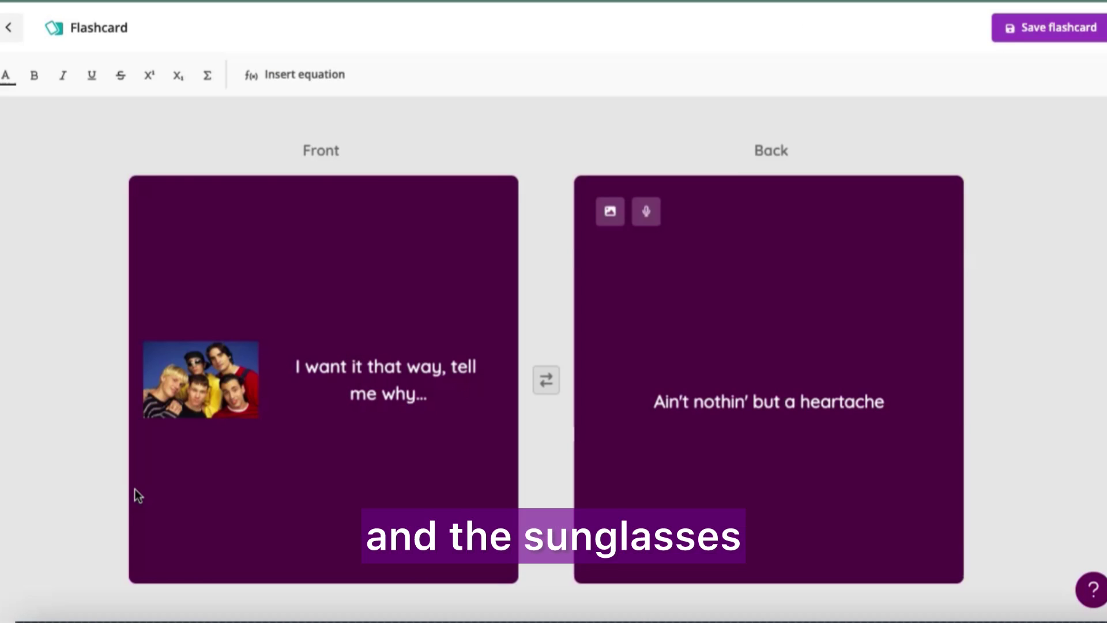
click(1052, 29)
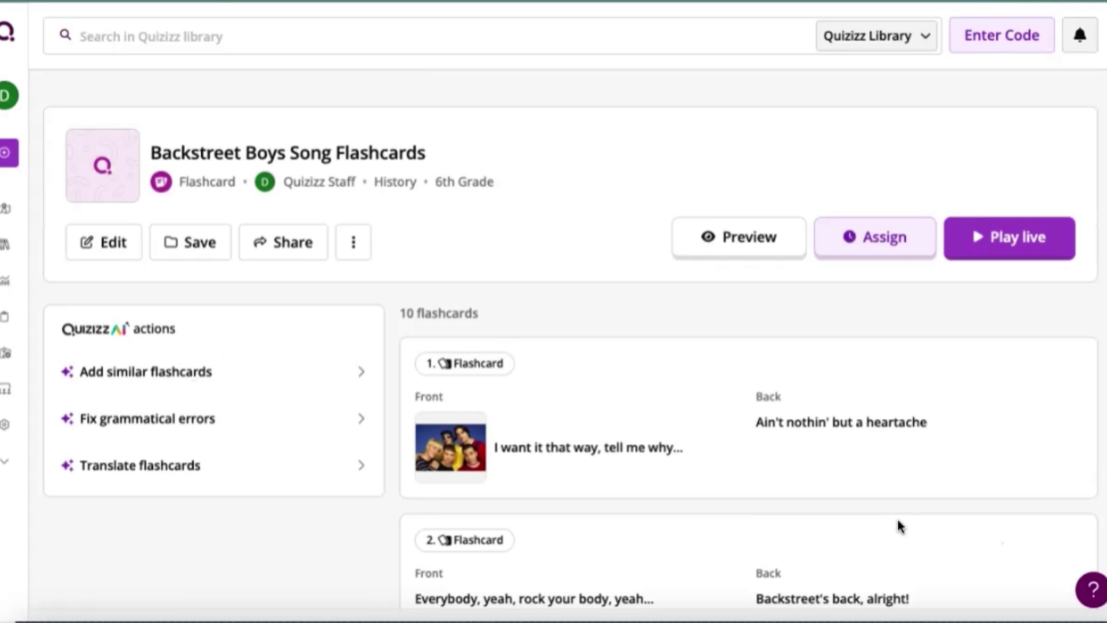
Launch the student preview from the set's overview page.
click(734, 236)
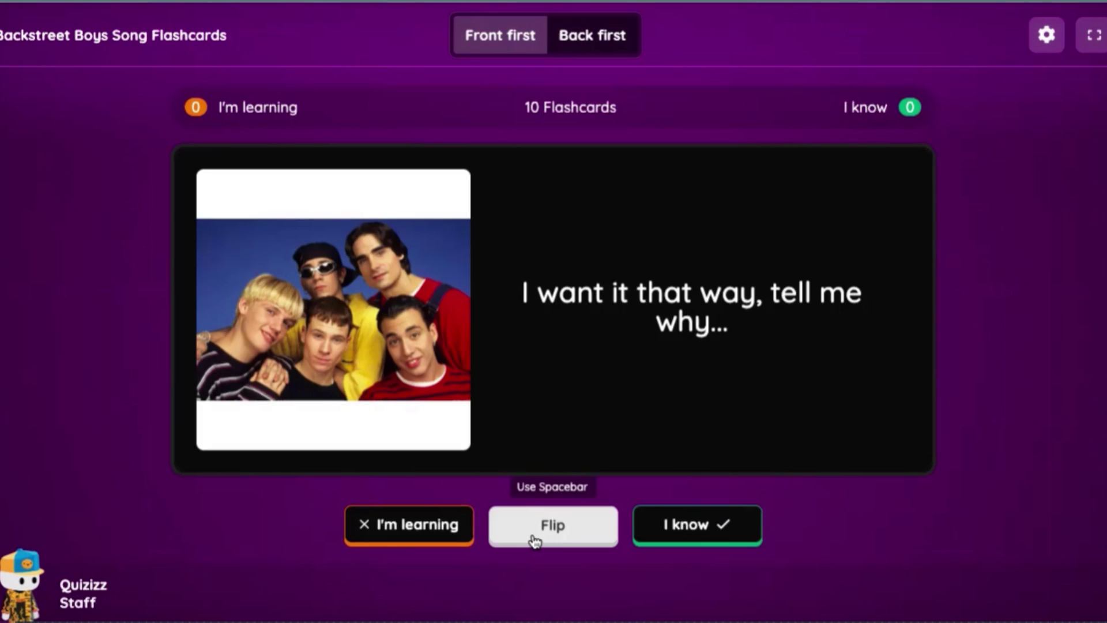
Flip each of the first six cards to its back and mark all six as known.
click(533, 539)
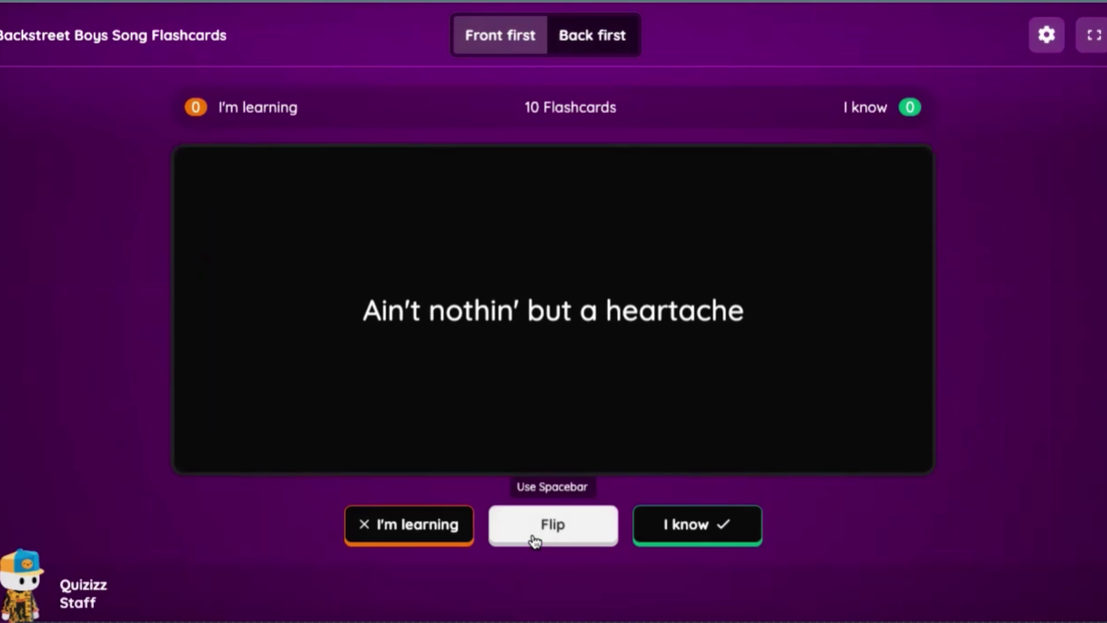
click(705, 546)
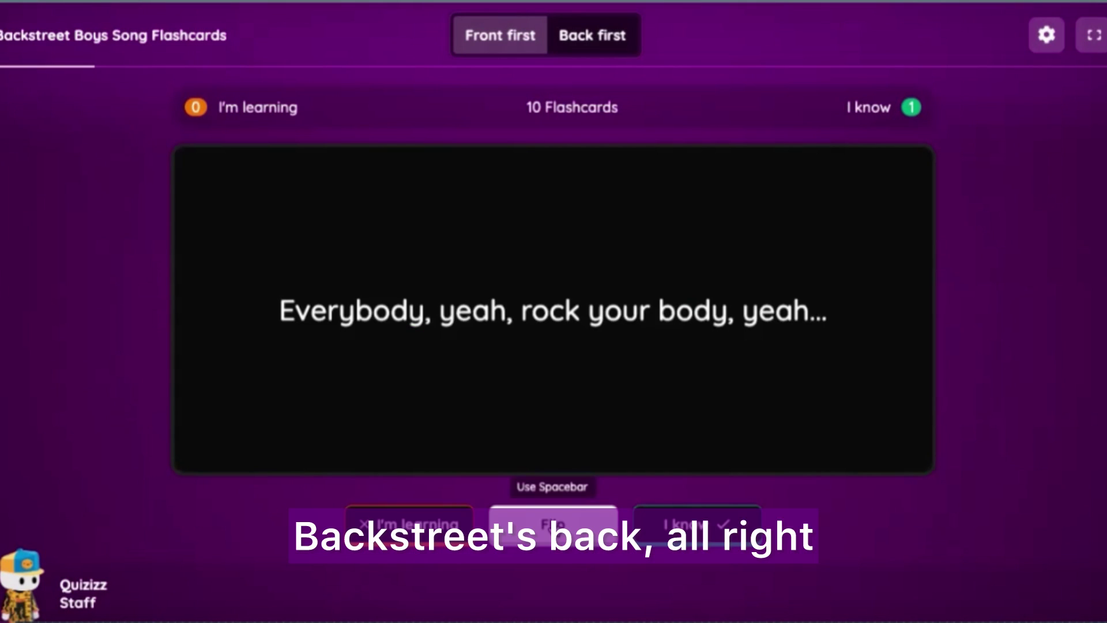
click(552, 522)
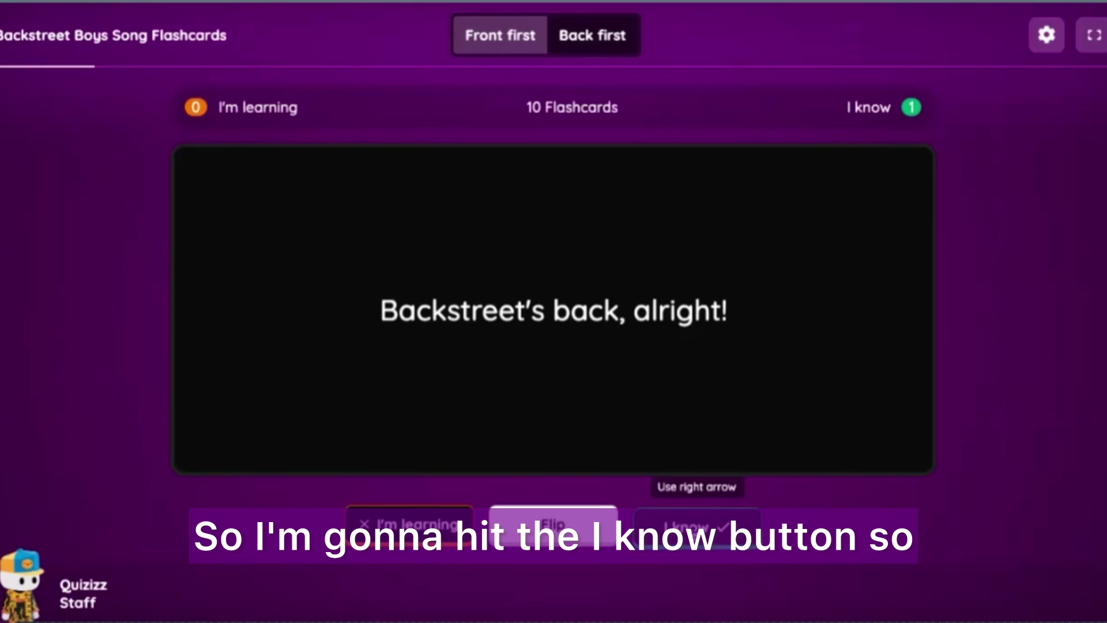
click(696, 525)
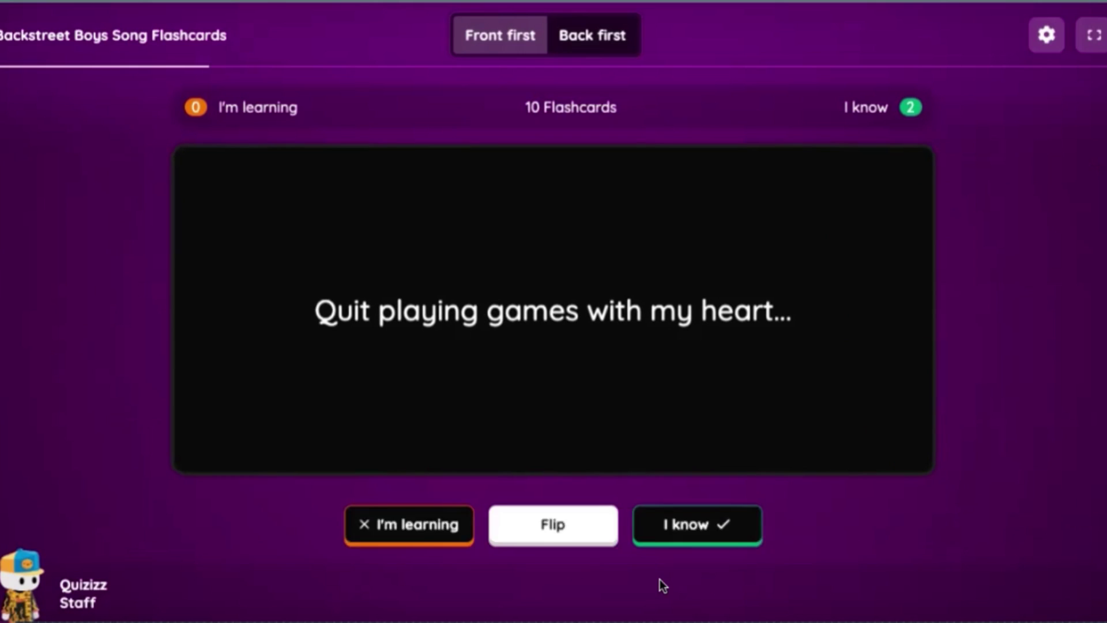
click(563, 525)
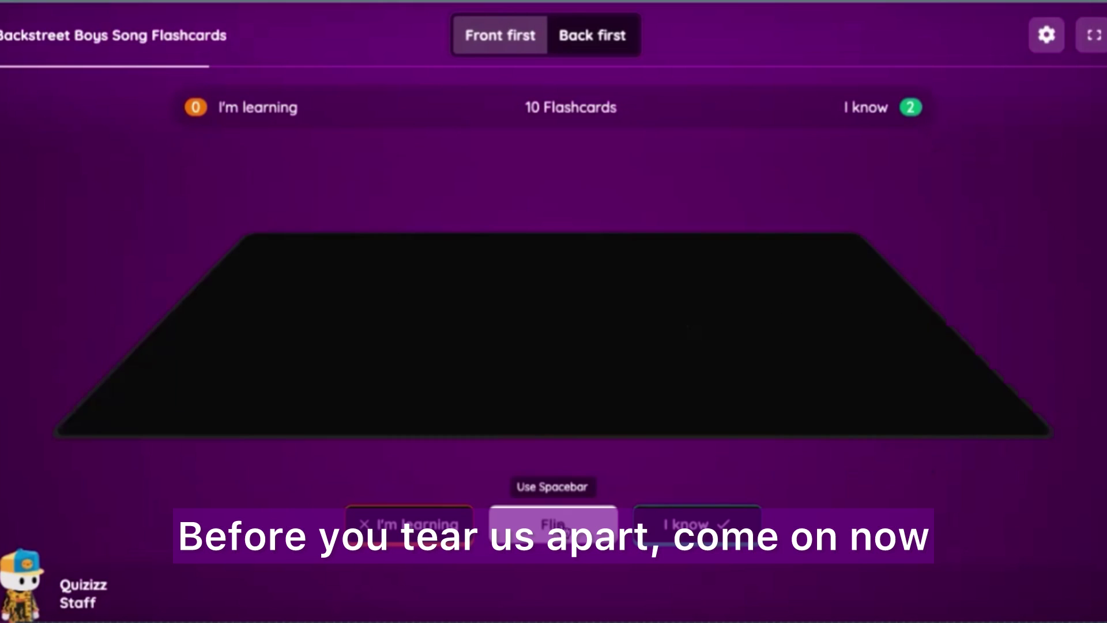
click(693, 525)
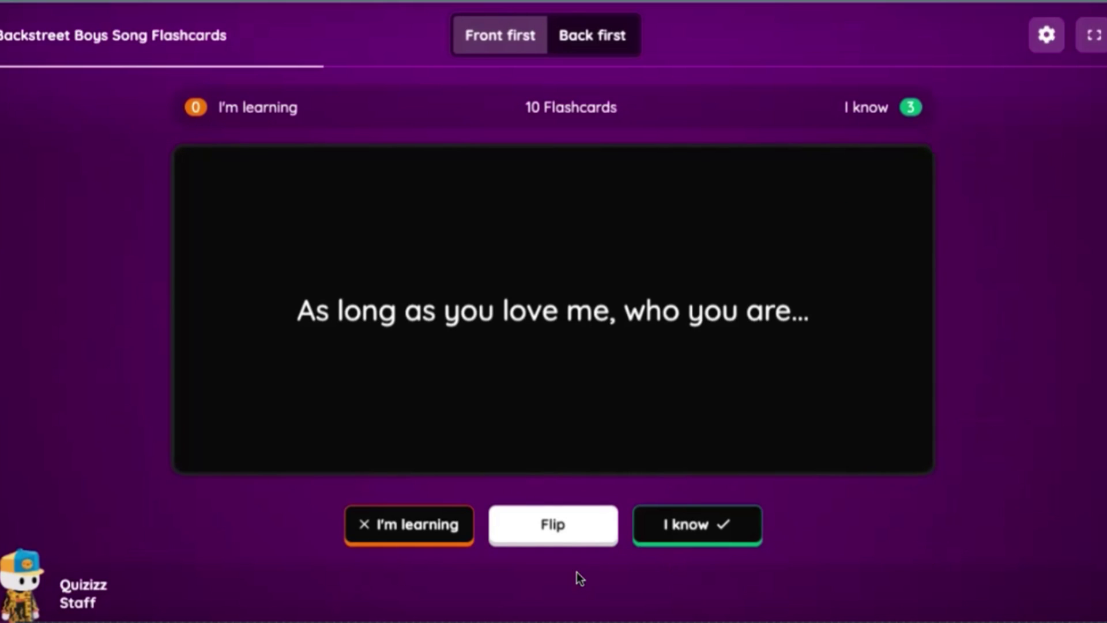
click(569, 530)
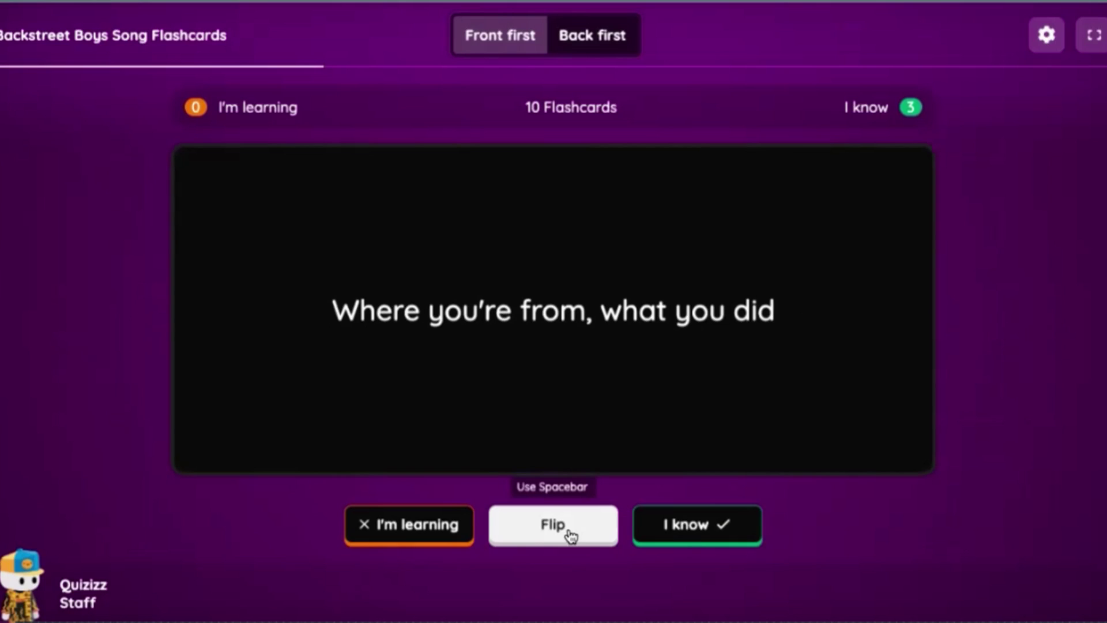
click(730, 525)
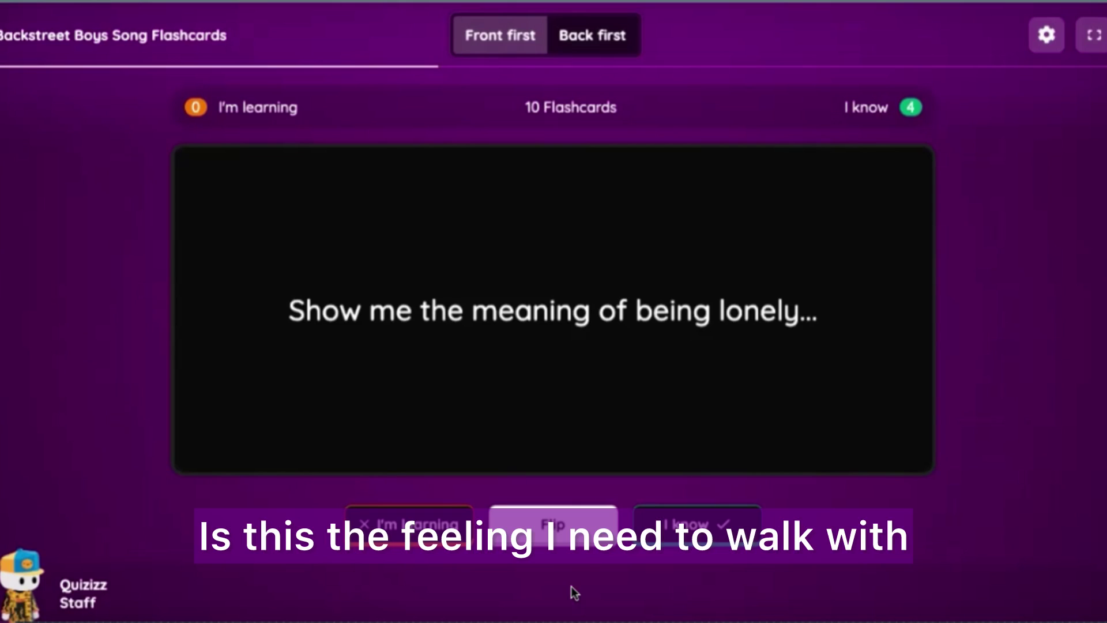
click(551, 526)
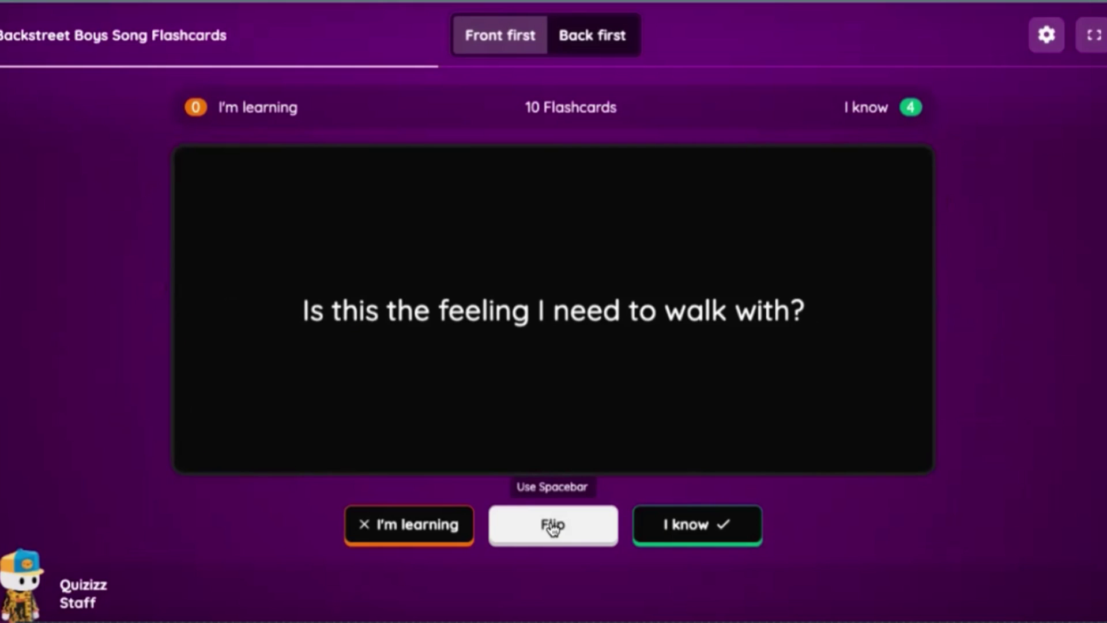
click(703, 526)
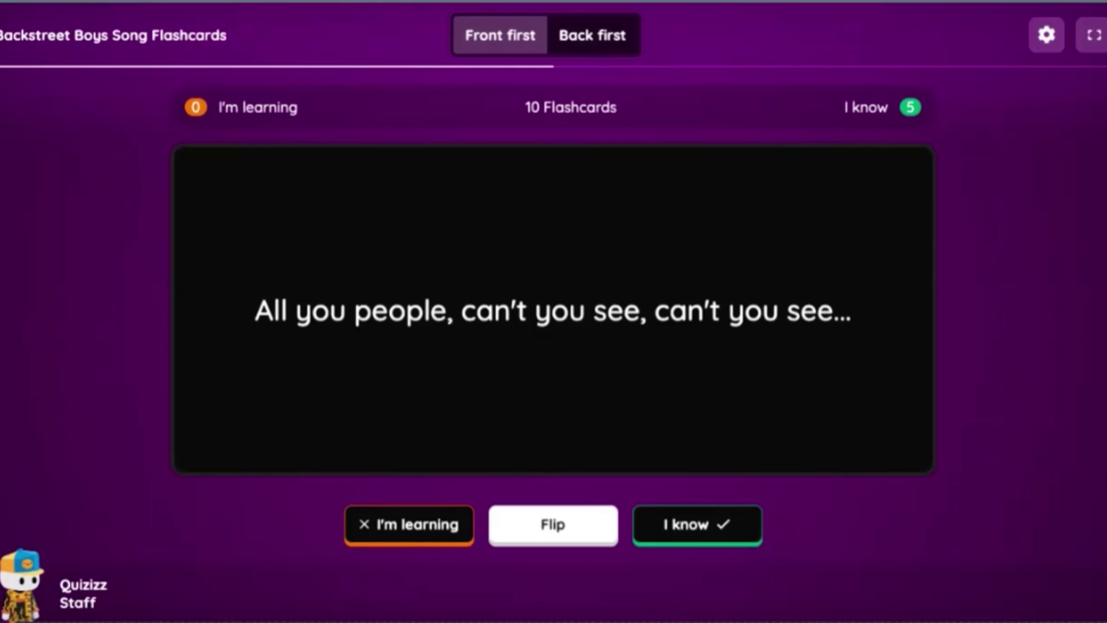
click(564, 532)
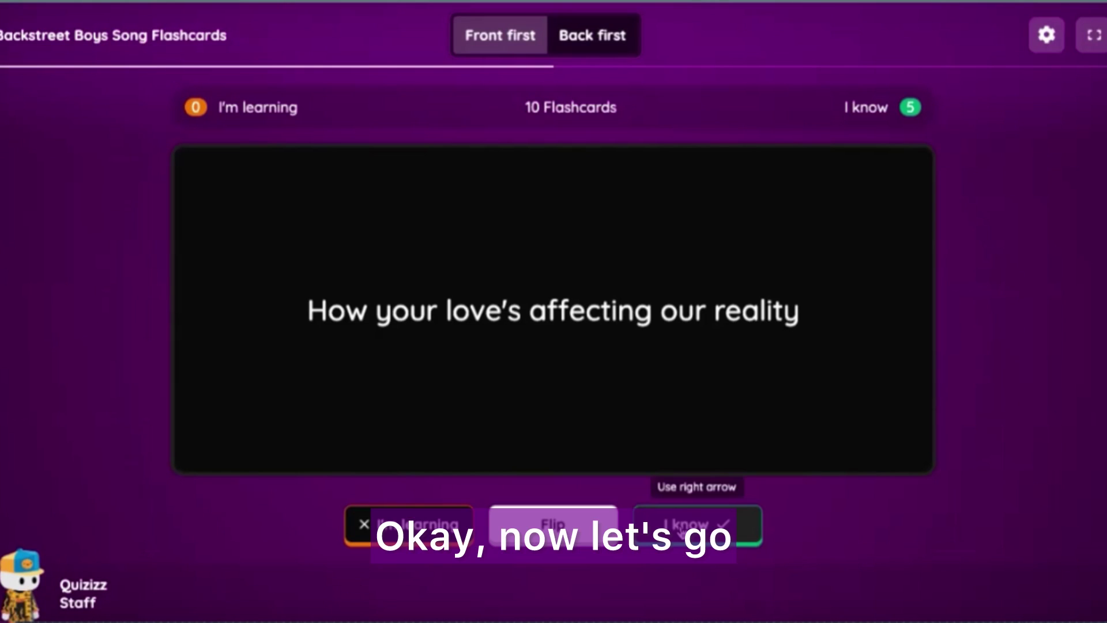
click(682, 533)
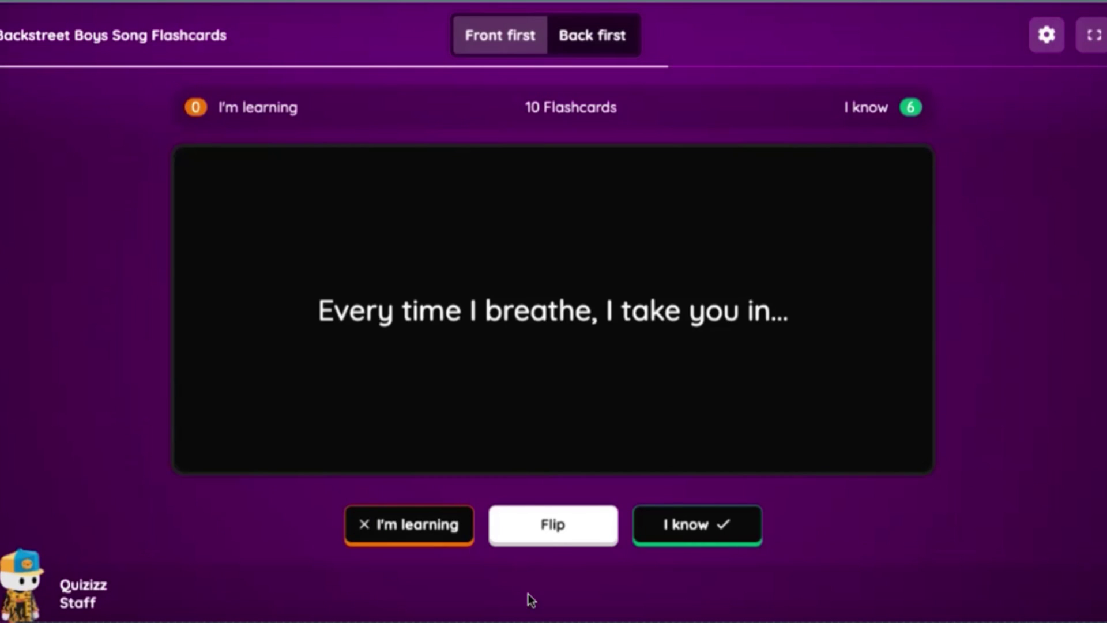
Mark 'Every time I breathe' as still learning, the rest known, then mark it known on review.
click(548, 543)
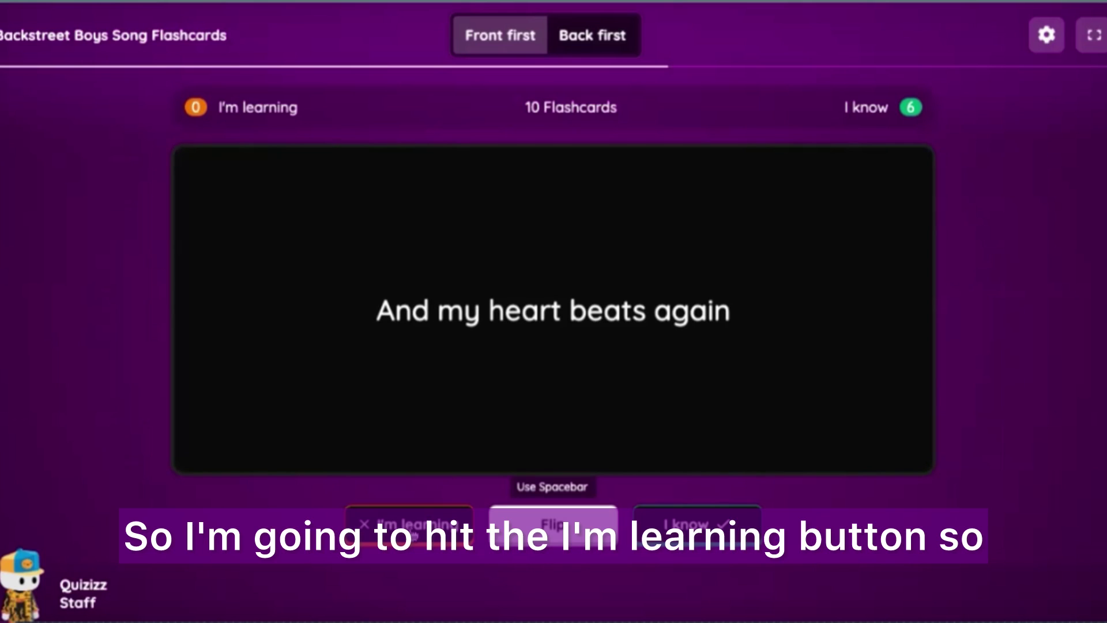
click(410, 533)
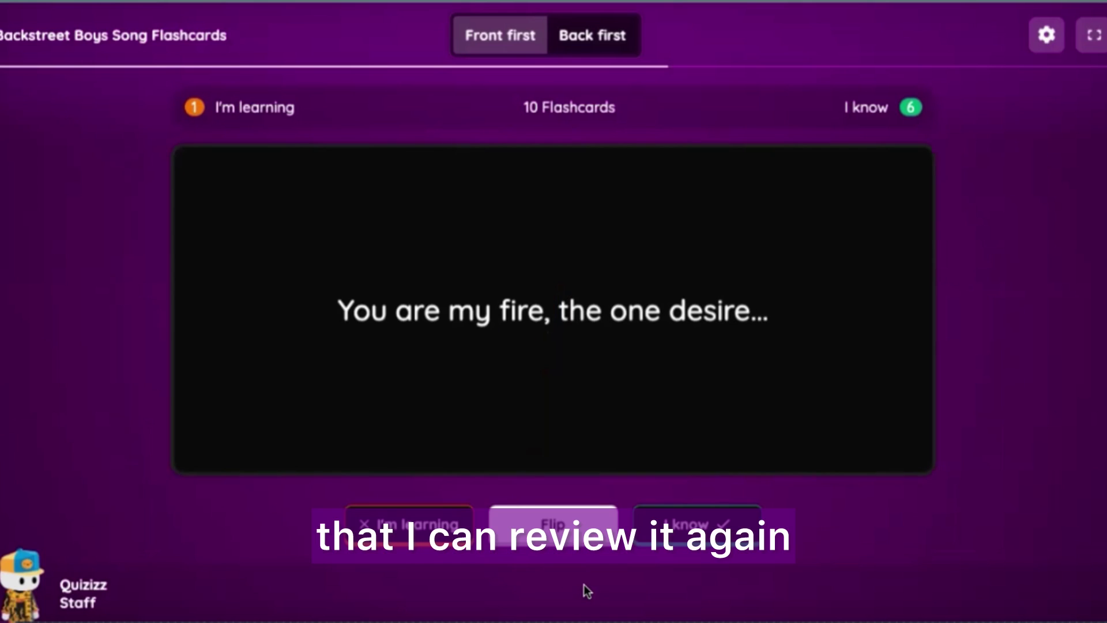
click(558, 534)
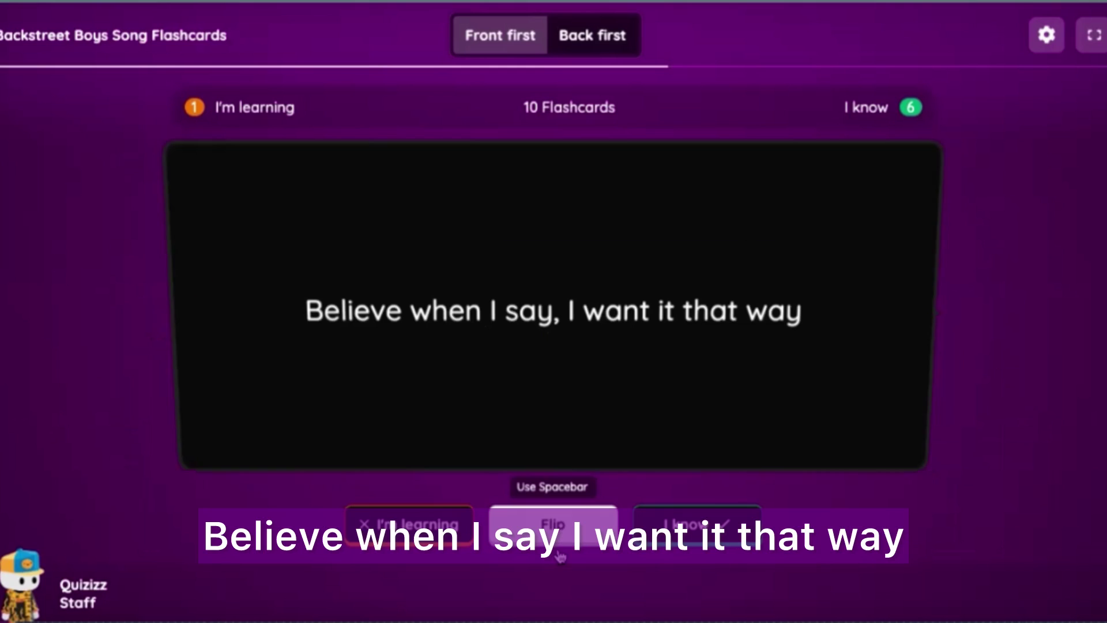
click(690, 531)
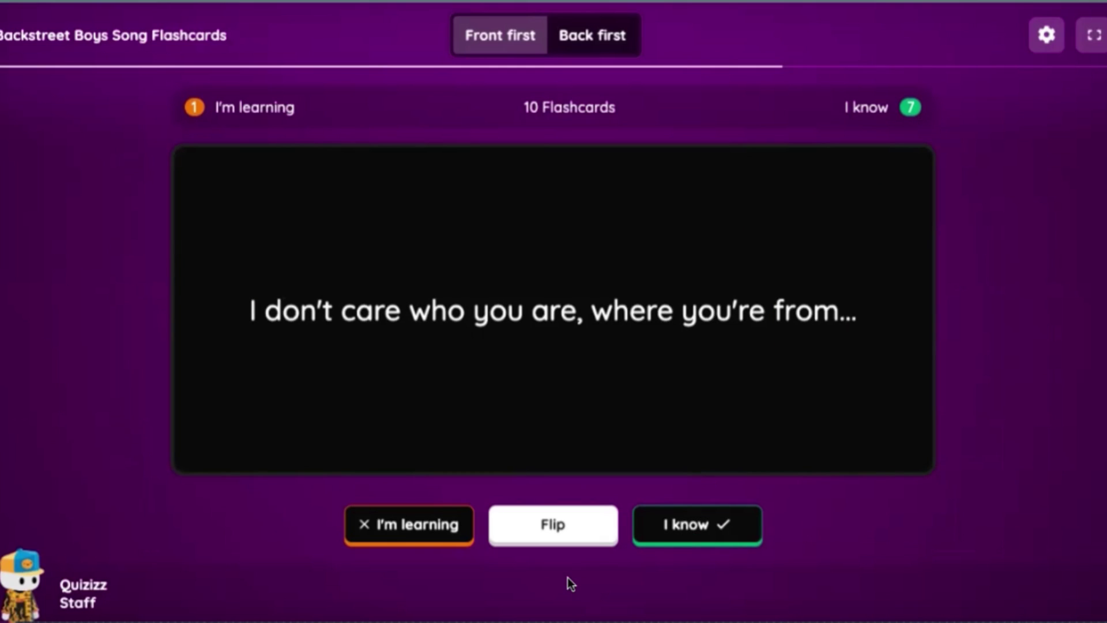
click(554, 524)
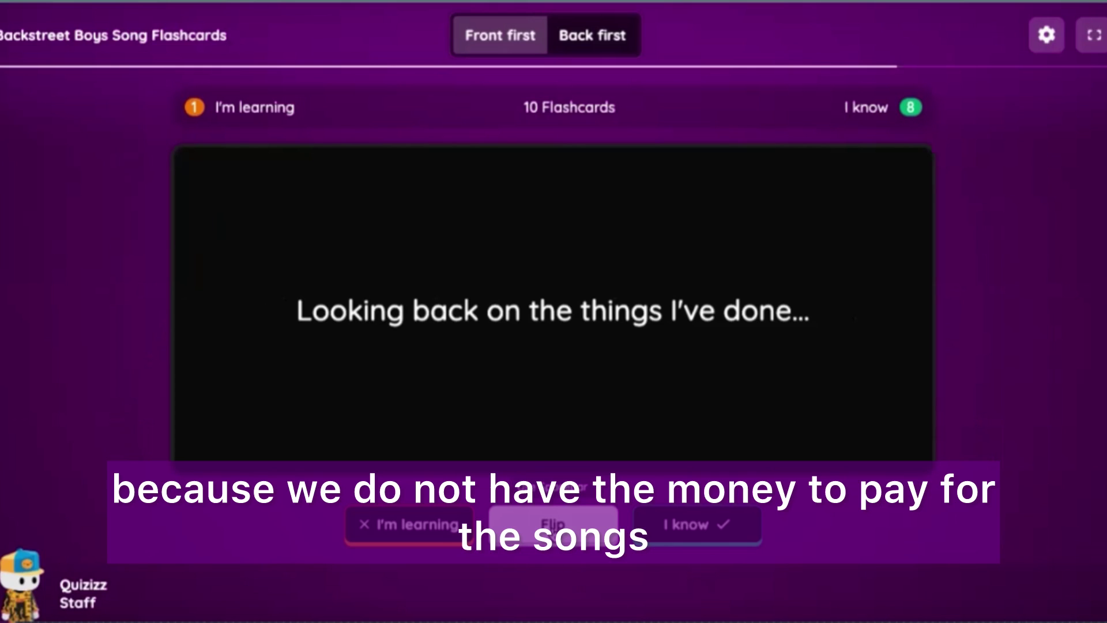
key(space)
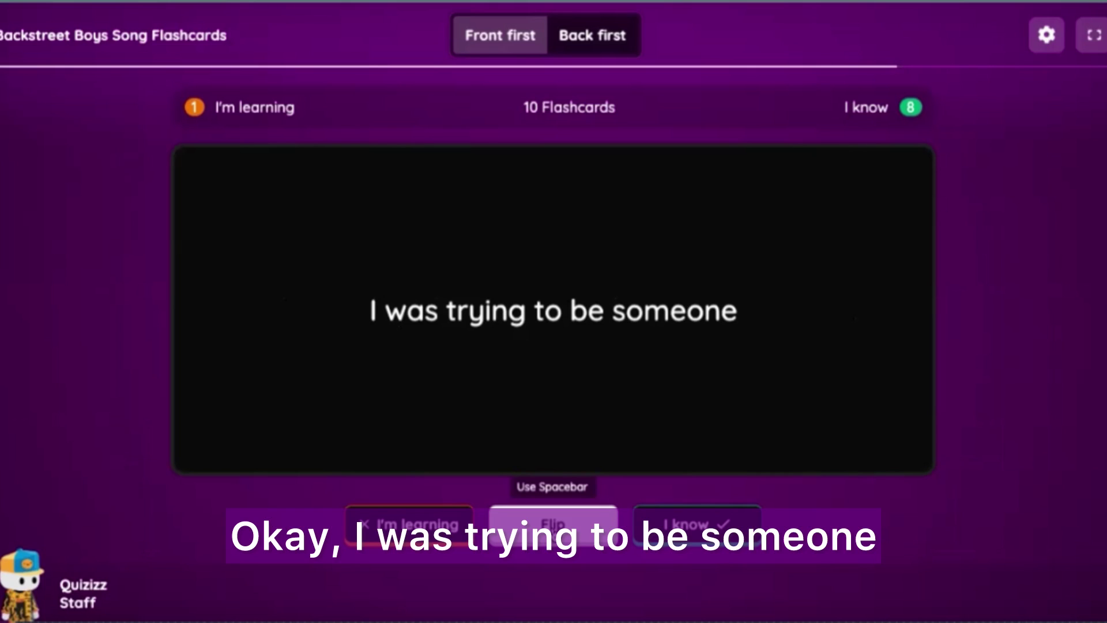
click(697, 524)
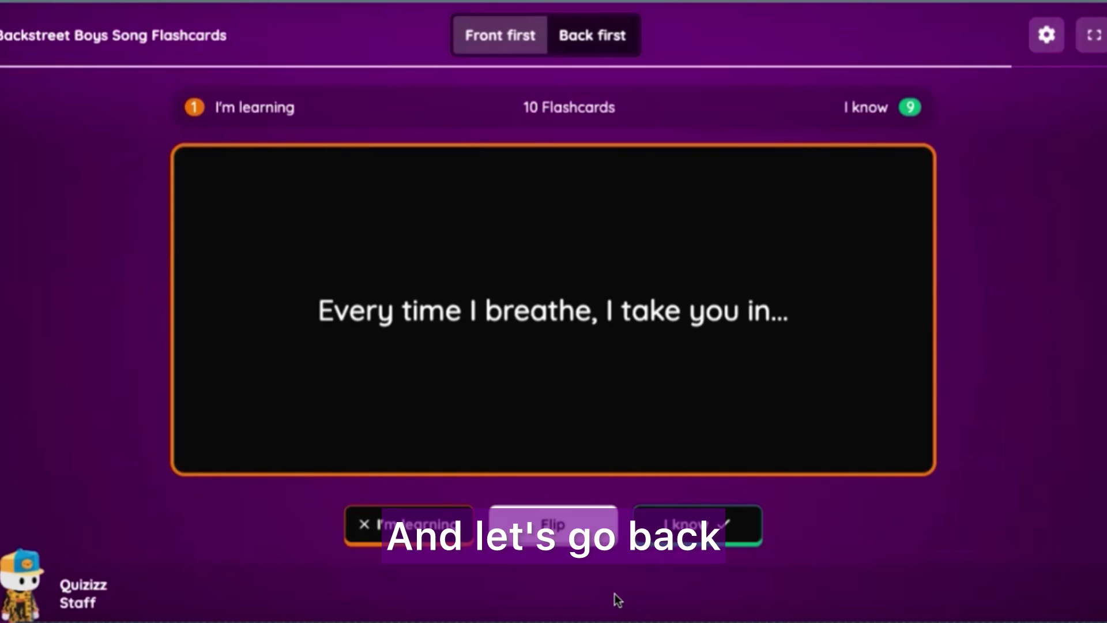
click(552, 524)
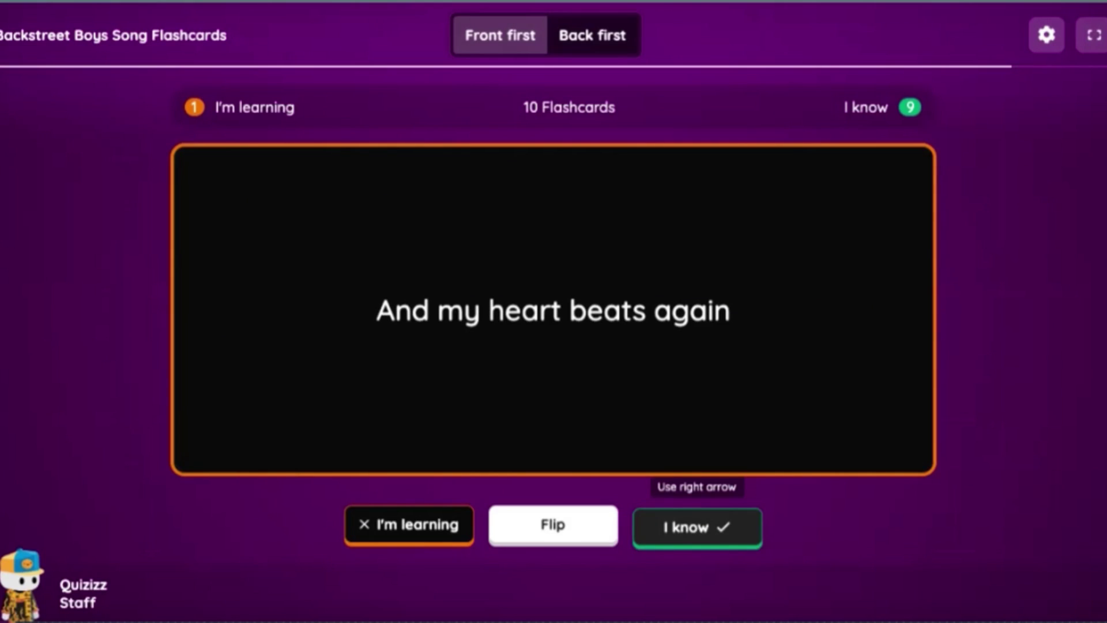
click(698, 524)
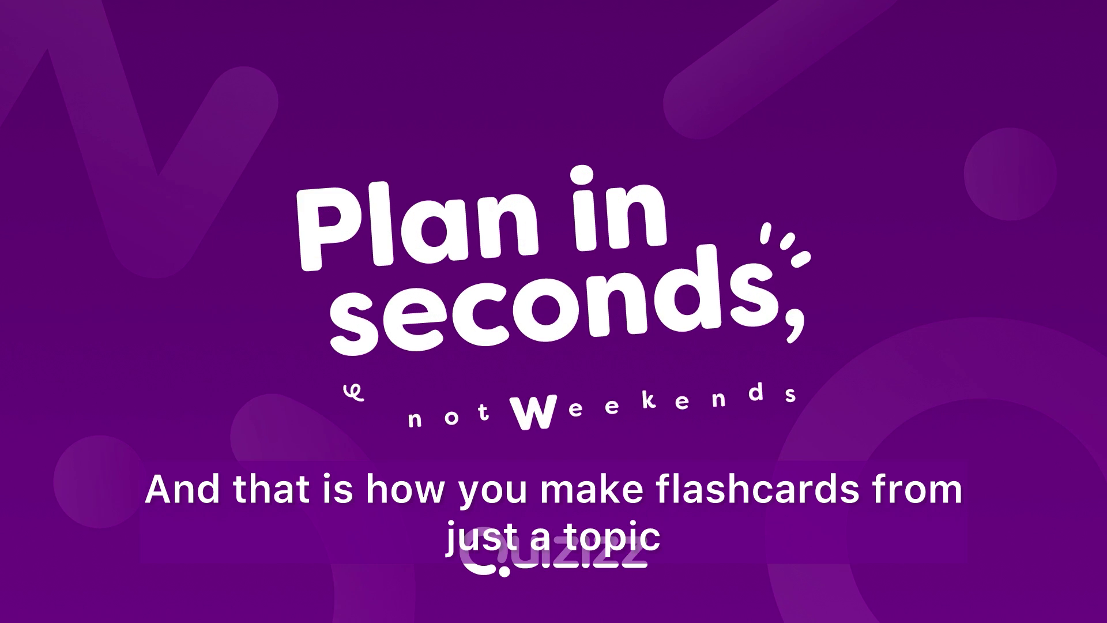